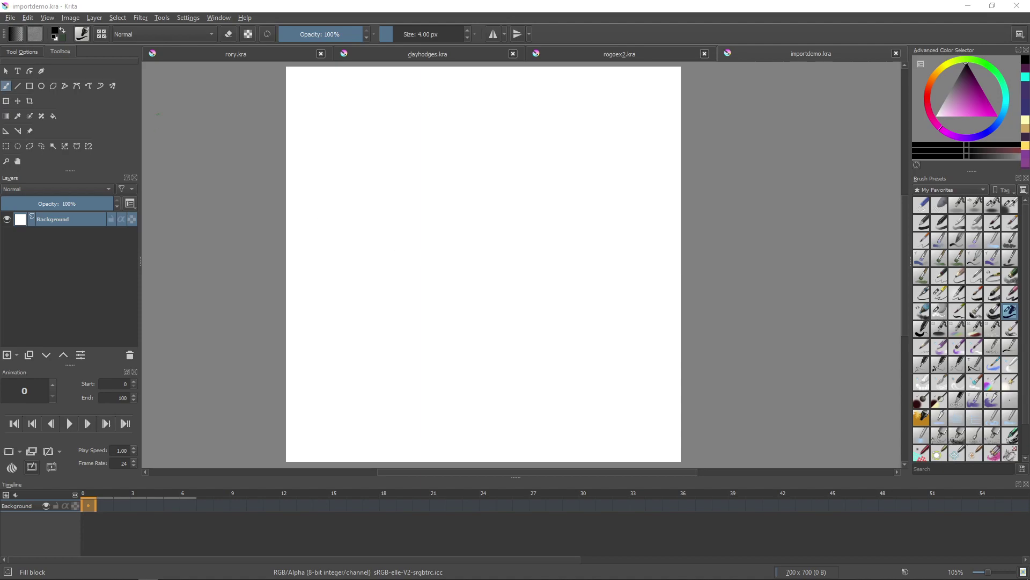
# Open the Import Animation Frames dialog from the File menu
pyautogui.click(10, 19)
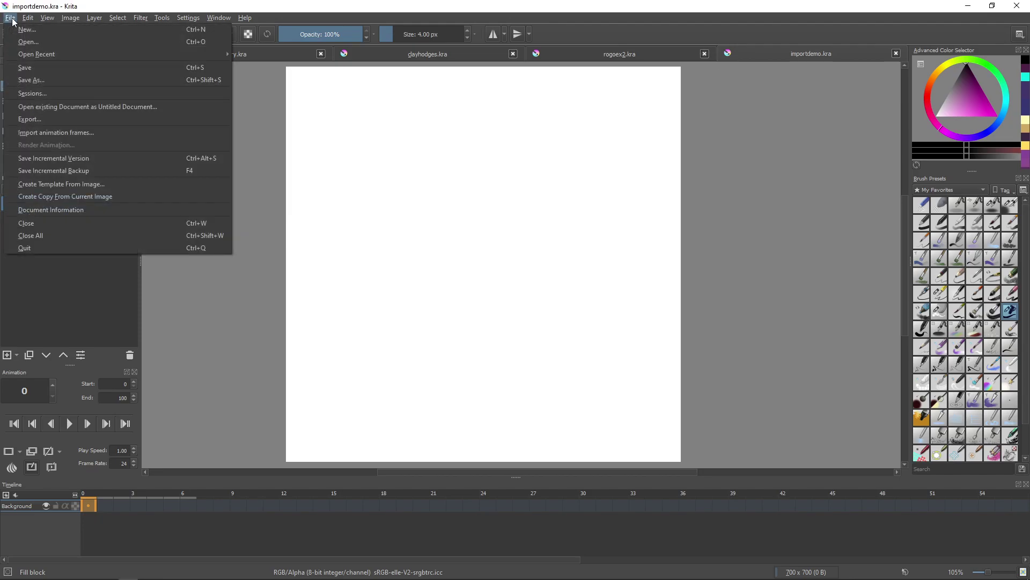
pyautogui.click(84, 133)
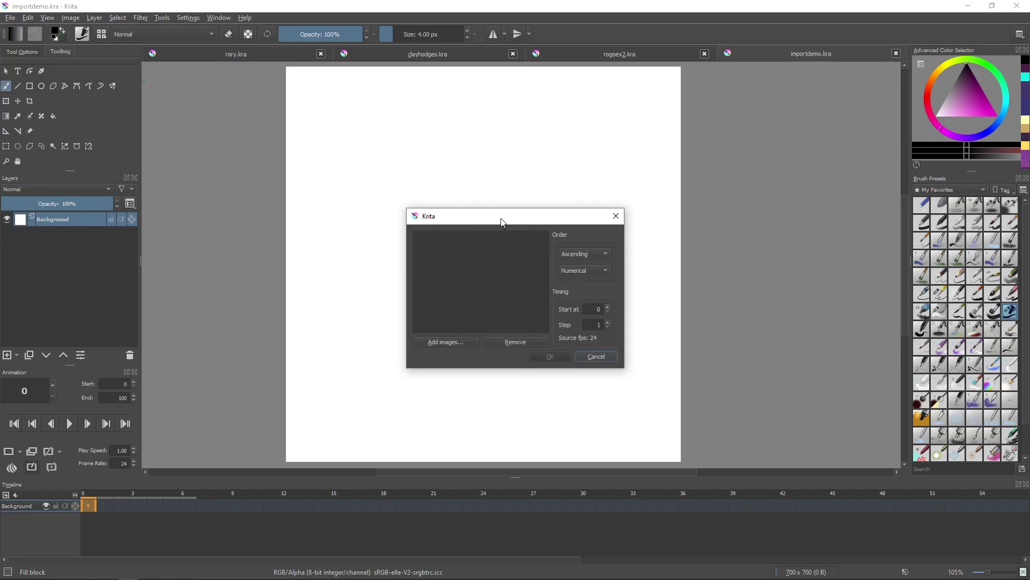
pyautogui.moveTo(502, 220); pyautogui.dragTo(497, 205)
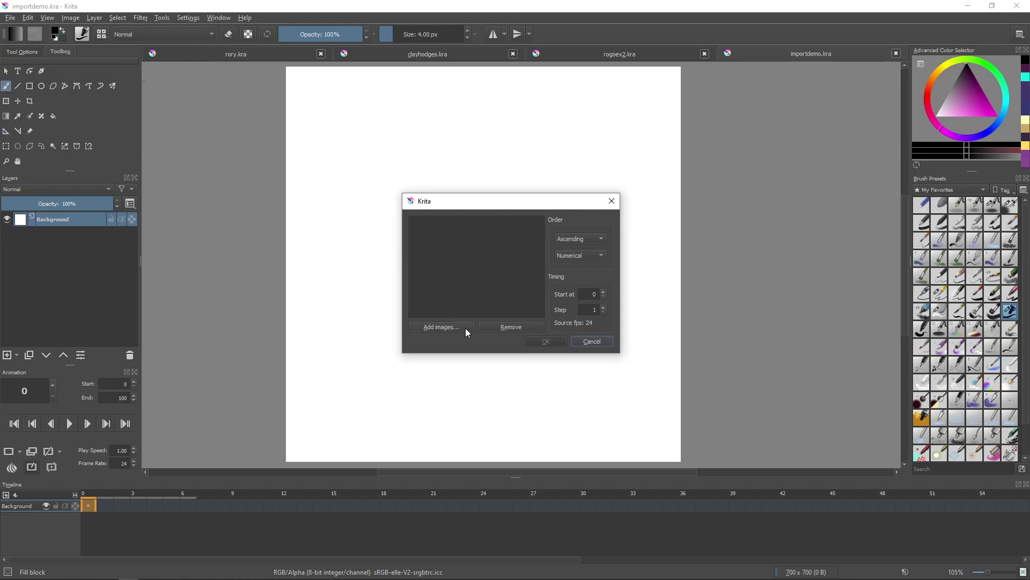
# Add the 14 GIF frames 00 through 13 to the import list
pyautogui.click(466, 328)
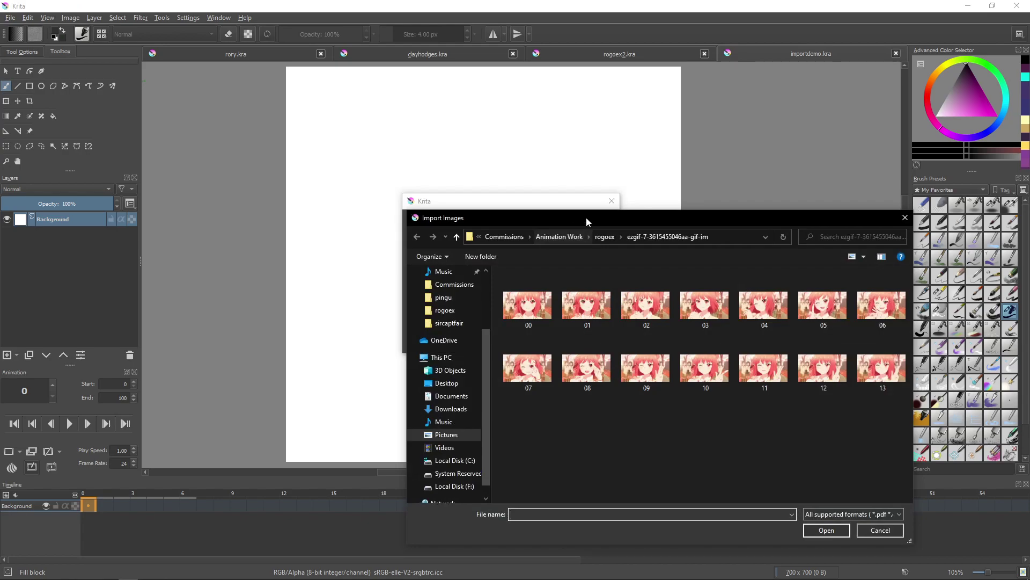
pyautogui.moveTo(586, 218); pyautogui.dragTo(447, 165)
pyautogui.click(387, 246)
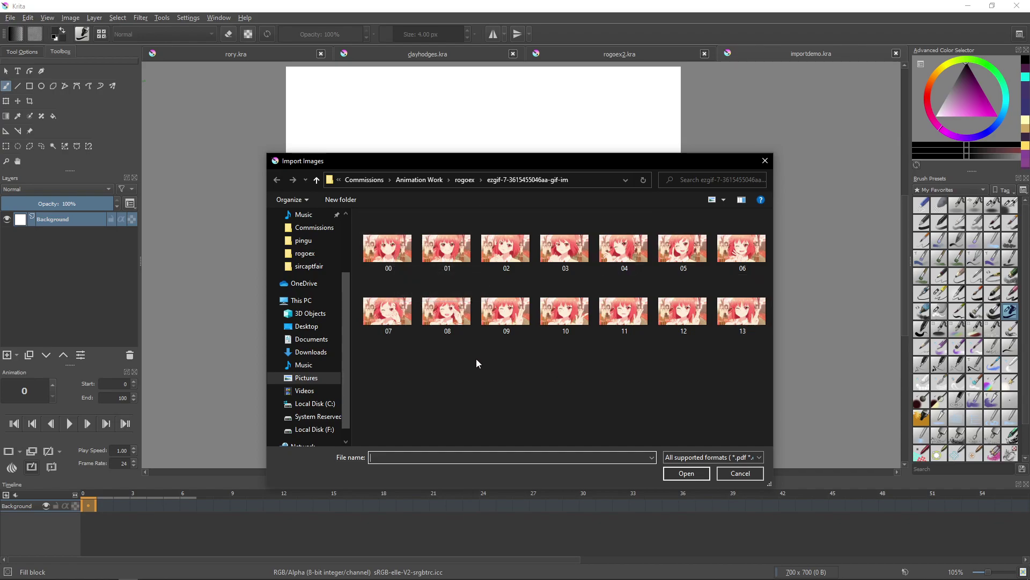
pyautogui.click(391, 255)
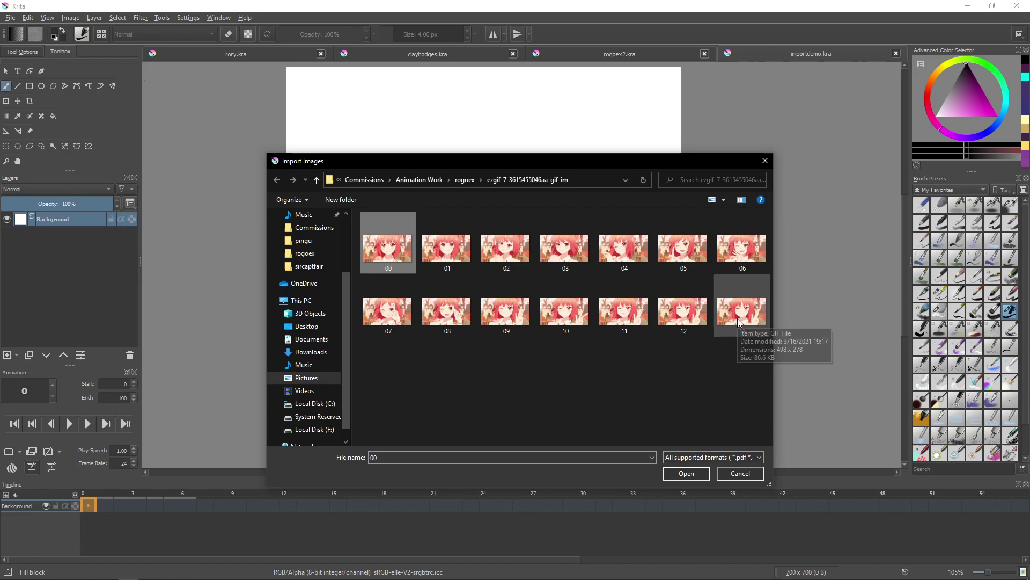
pyautogui.keyDown('shift'); pyautogui.click(738, 317); pyautogui.keyUp('shift')
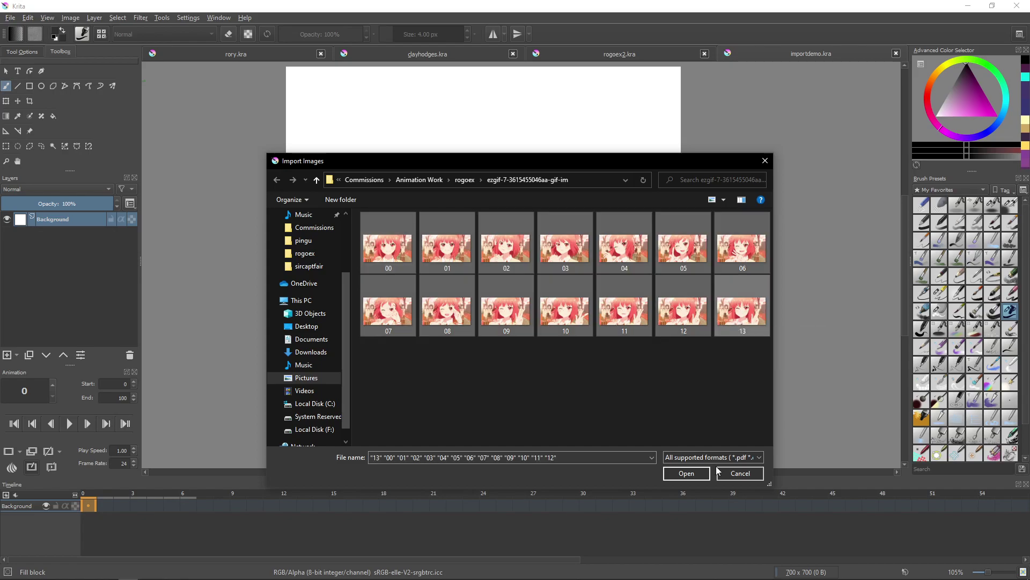
pyautogui.click(688, 473)
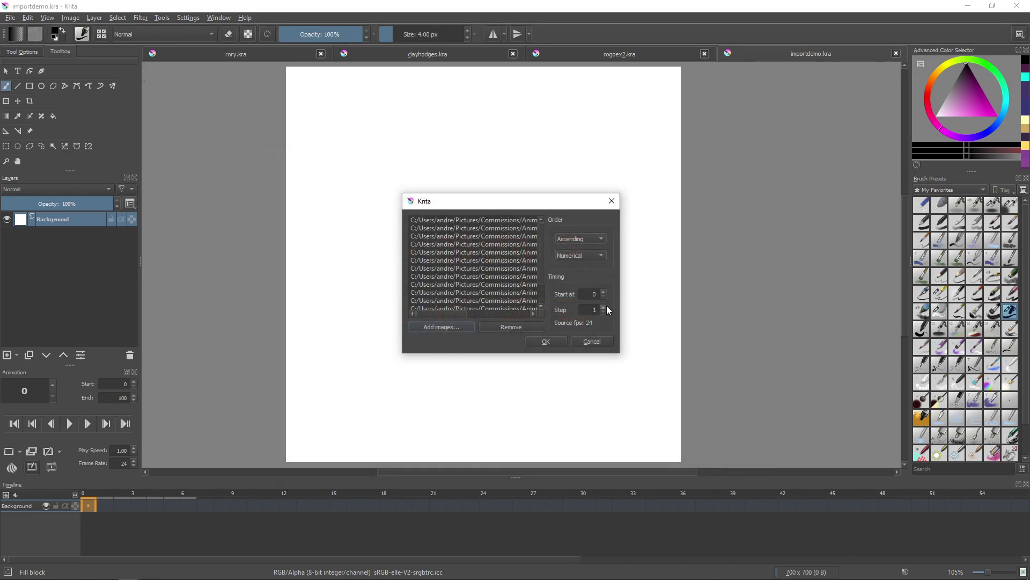
# Enlarge the import dialog so all 14 full file paths are visible
pyautogui.moveTo(564, 204); pyautogui.dragTo(491, 154)
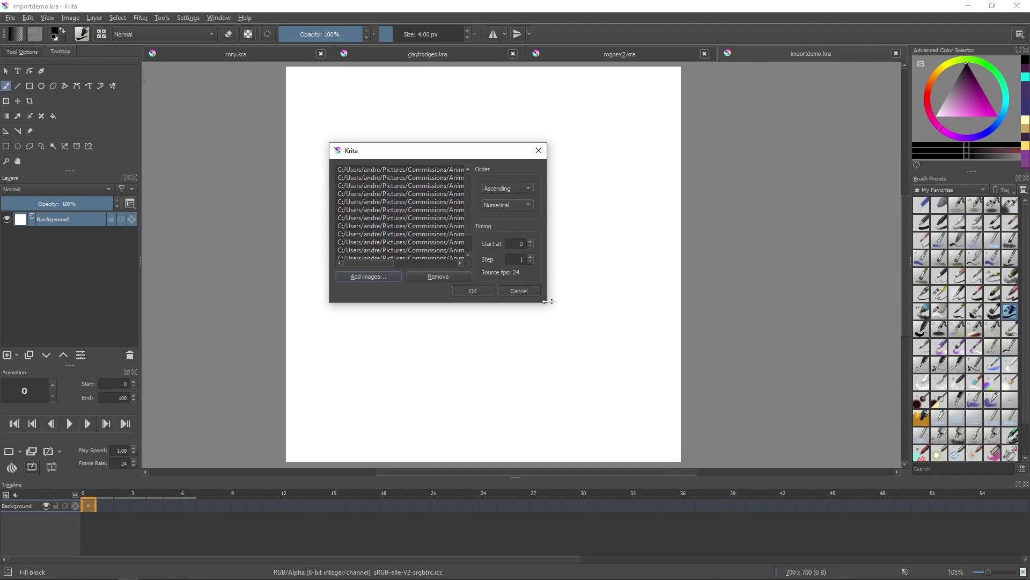
pyautogui.moveTo(548, 302); pyautogui.dragTo(727, 391)
pyautogui.moveTo(652, 304); pyautogui.dragTo(648, 383)
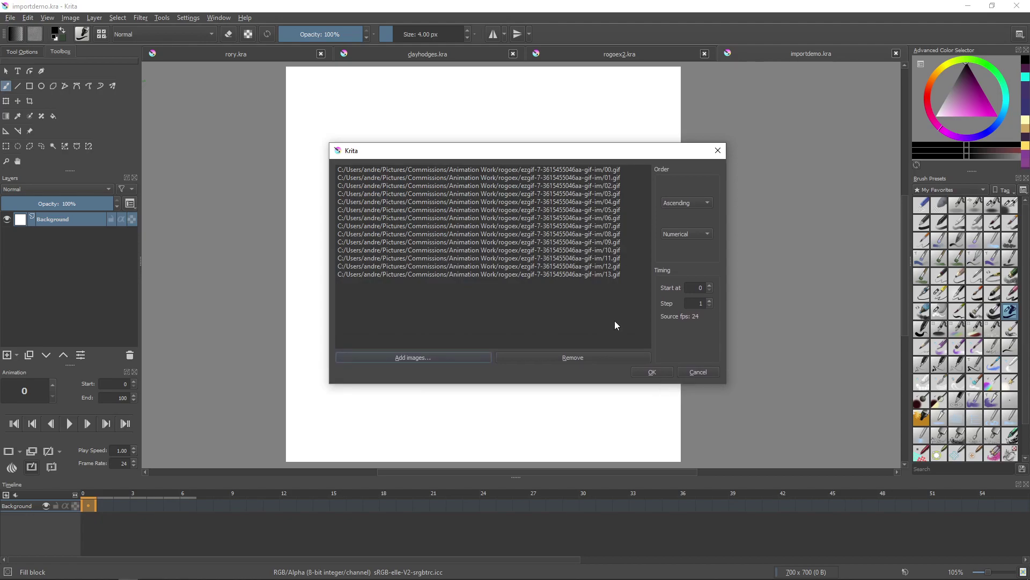
# Try descending order, then restore ascending numerical sorting starting from 00.gif
pyautogui.click(707, 205)
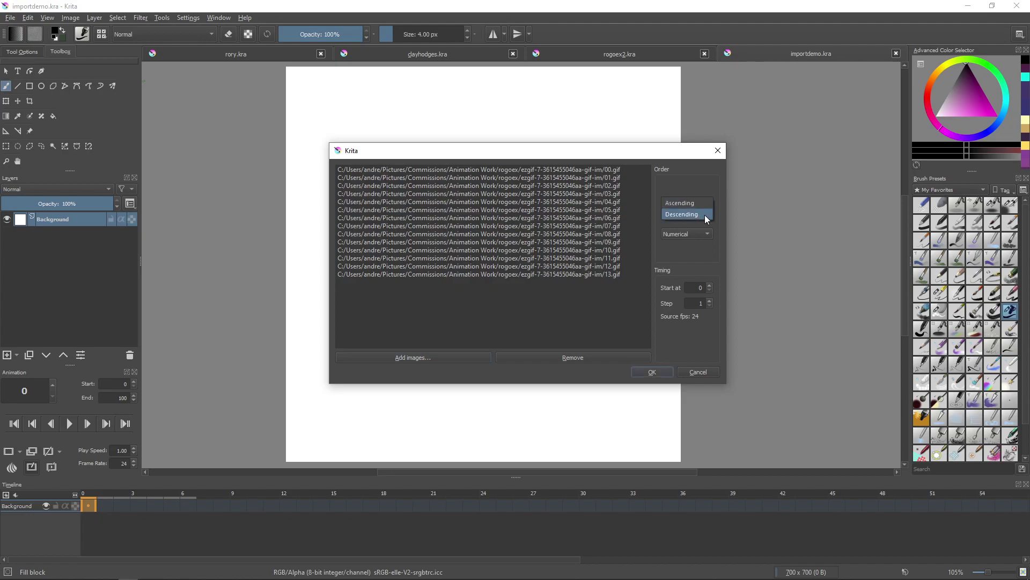
pyautogui.click(704, 215)
pyautogui.click(706, 204)
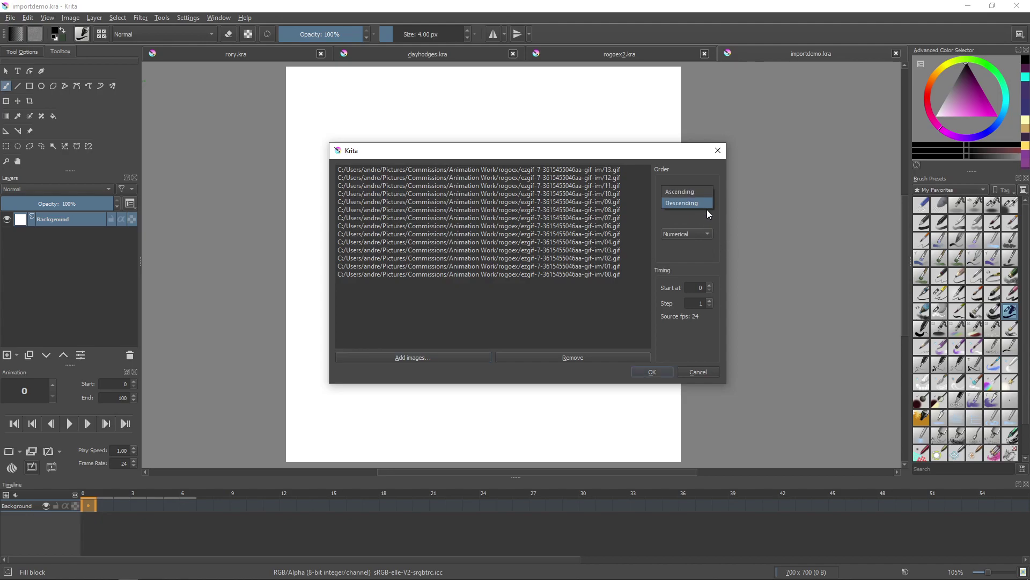
pyautogui.click(701, 192)
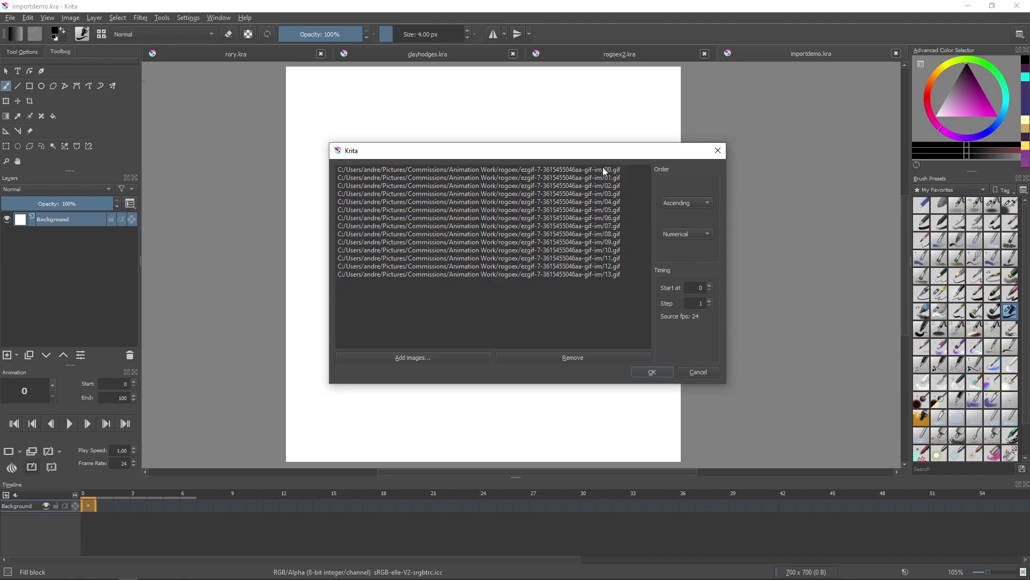
pyautogui.click(708, 234)
pyautogui.click(697, 203)
pyautogui.click(697, 214)
pyautogui.click(691, 189)
pyautogui.click(700, 234)
# Enter a Step of 2 in the import dialog, then reselect the Step value to change it
pyautogui.moveTo(659, 151); pyautogui.dragTo(639, 158)
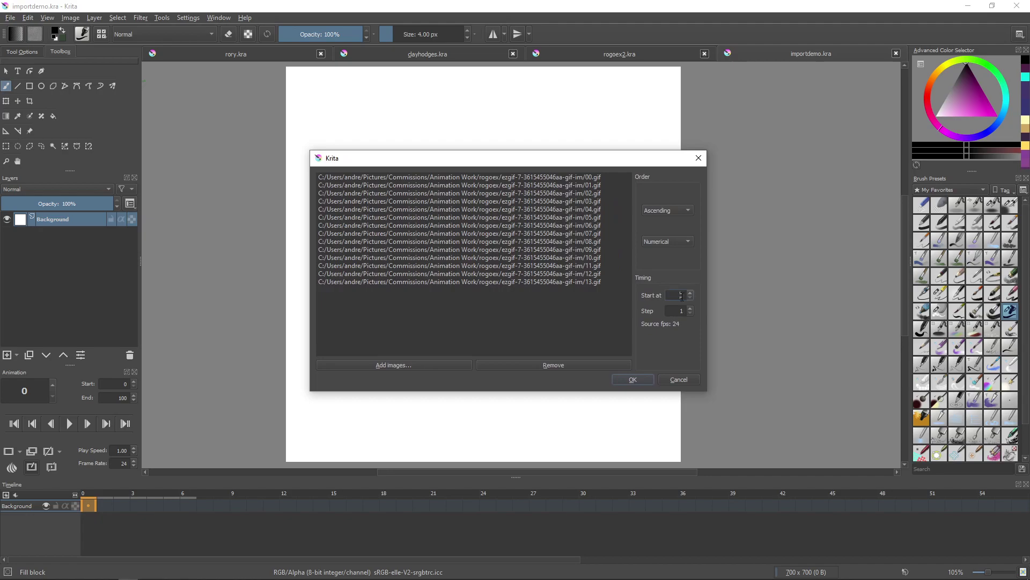
pyautogui.doubleClick(686, 297)
pyautogui.moveTo(679, 295); pyautogui.dragTo(685, 295)
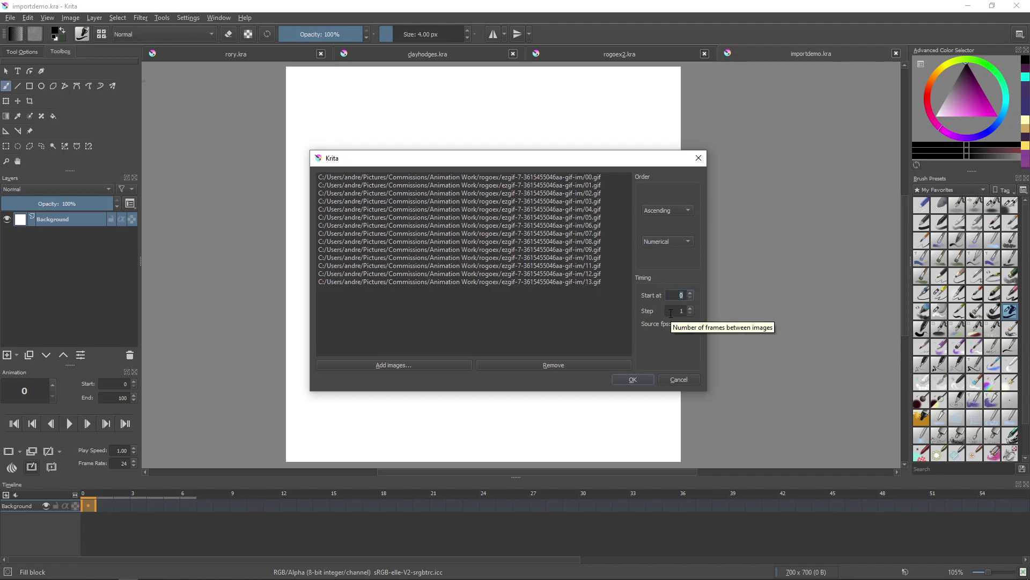
pyautogui.moveTo(674, 312); pyautogui.dragTo(688, 314)
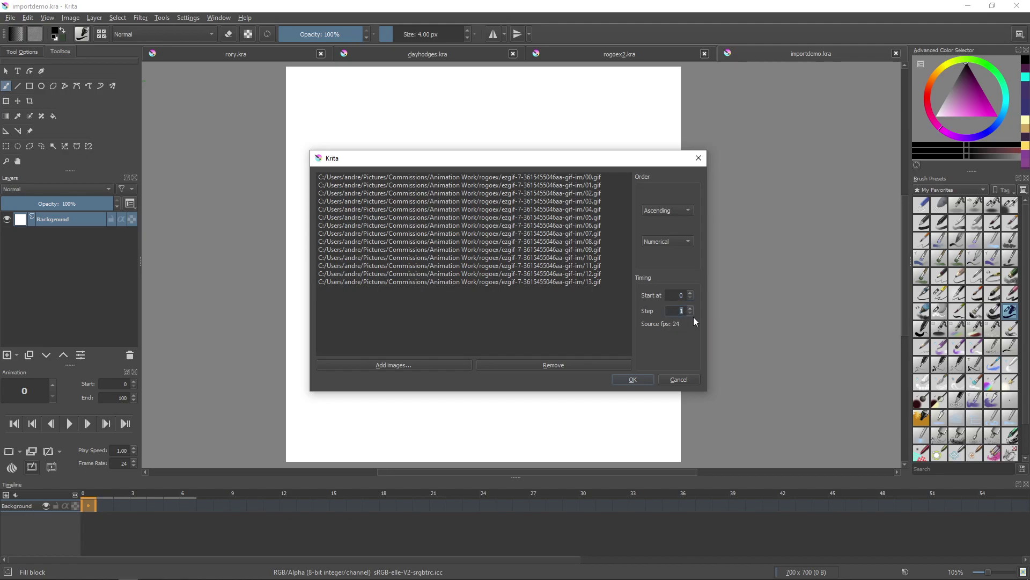
pyautogui.write('2')
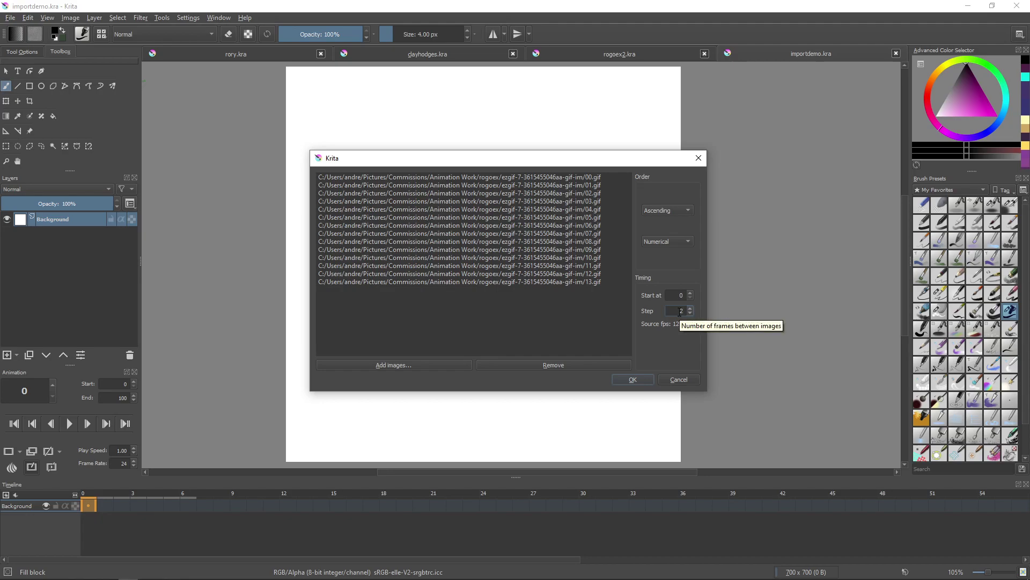
pyautogui.doubleClick(677, 310)
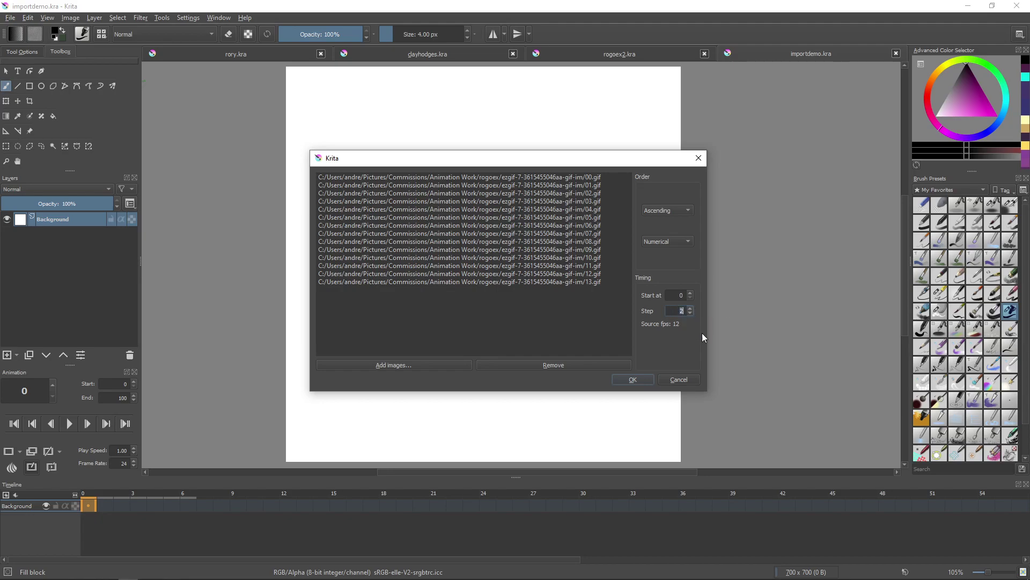
# Import the frames, play and step through the animation, then undo the import
pyautogui.click(633, 380)
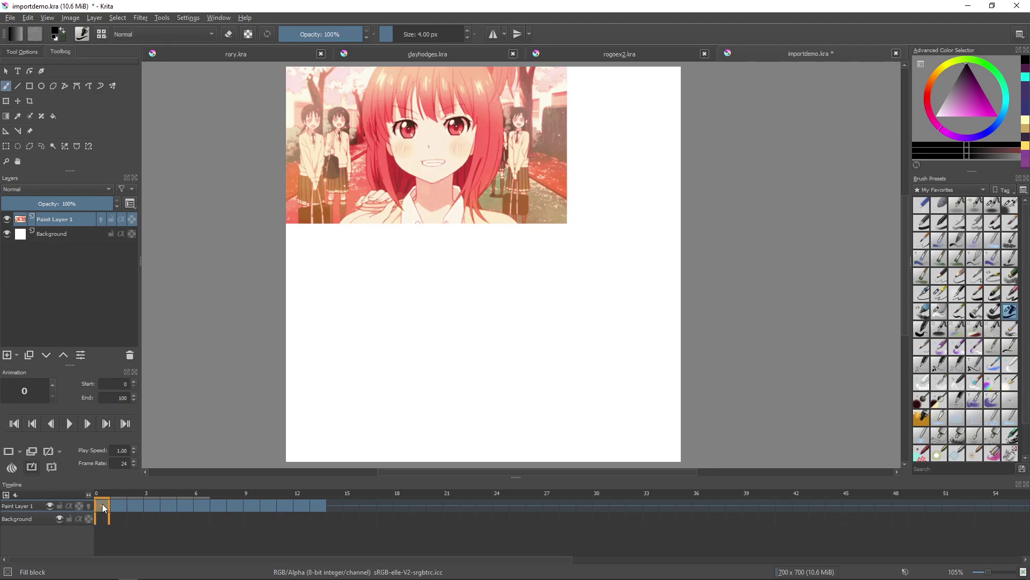
pyautogui.press('space')
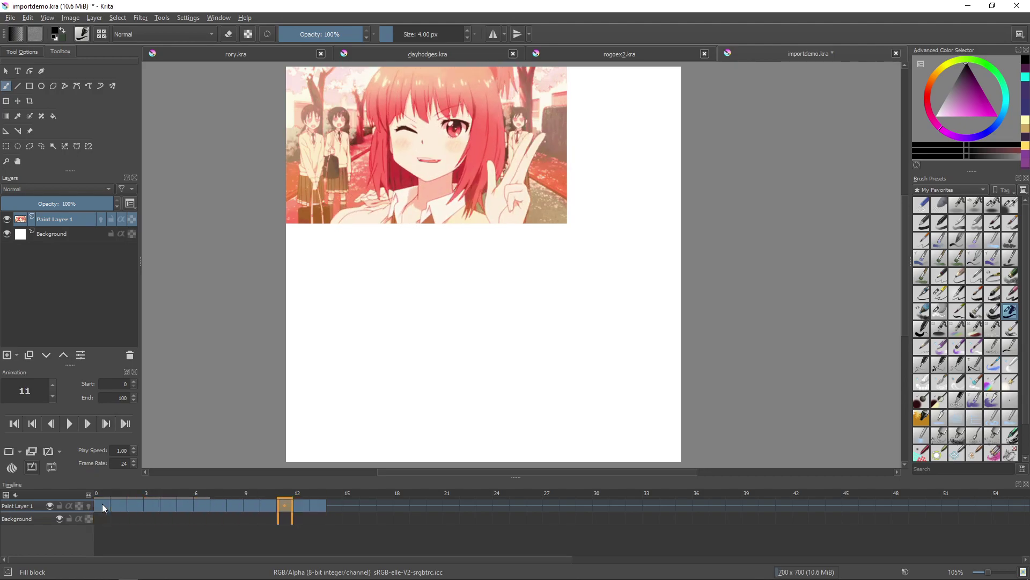
pyautogui.press('Left')
pyautogui.press('Left')
pyautogui.press('Left')
pyautogui.press('Left')
pyautogui.press('Left')
pyautogui.press('Left')
pyautogui.press('Left')
pyautogui.press('Left')
pyautogui.press('Left')
pyautogui.press('Left')
pyautogui.press('Left')
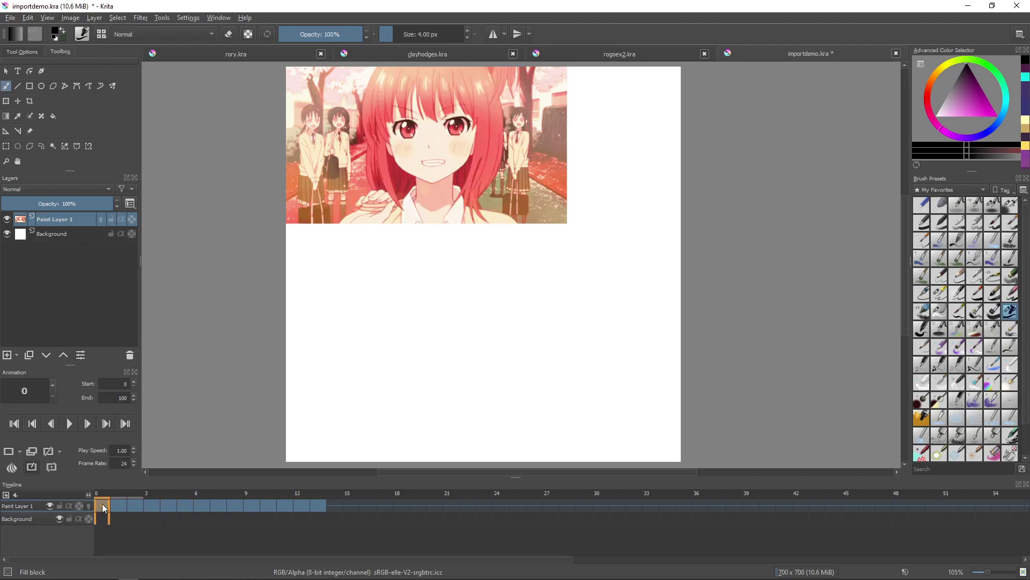
pyautogui.press('Right')
pyautogui.press('Right')
pyautogui.press('Right')
pyautogui.press('Right')
pyautogui.press('Right')
pyautogui.press('Right')
pyautogui.press('Right')
pyautogui.press('Right')
pyautogui.press('Right')
pyautogui.press('Right')
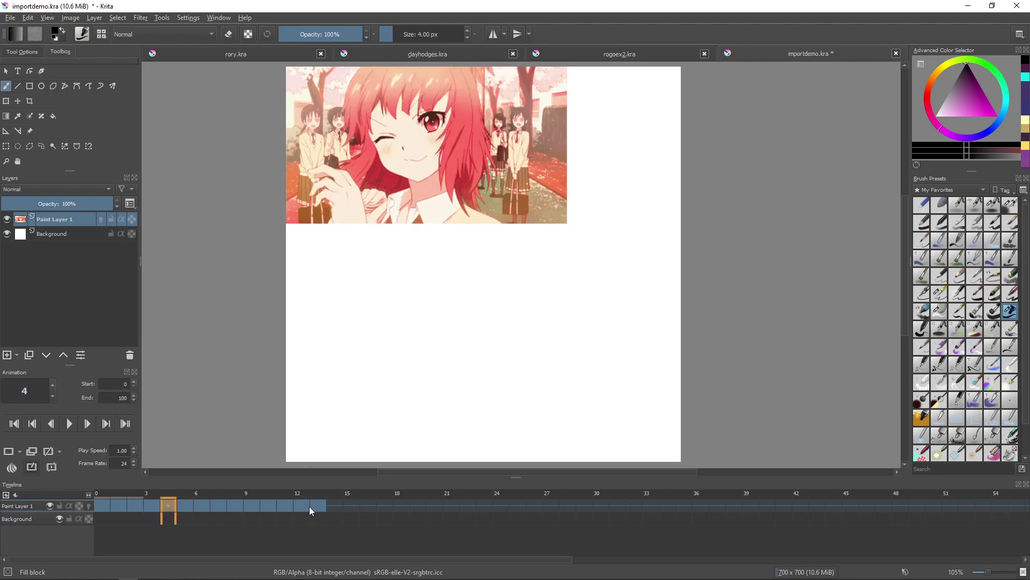
pyautogui.press('Home')
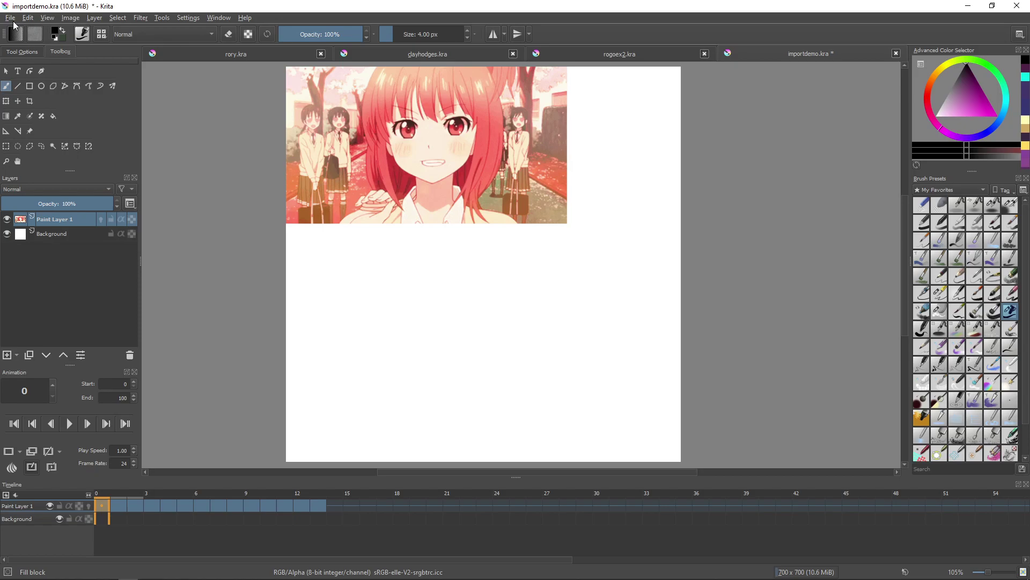
pyautogui.hotkey('ctrl', 'z')
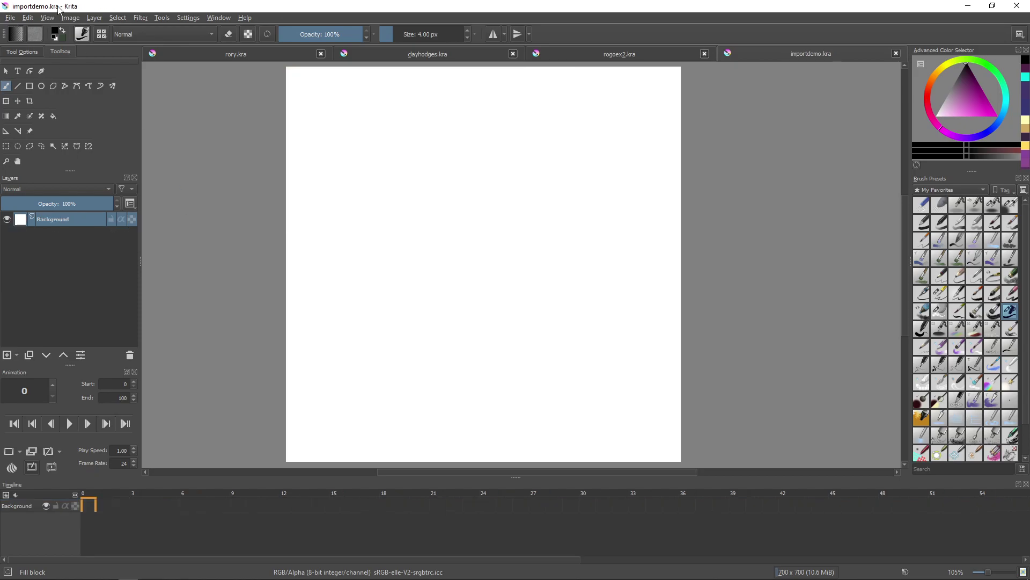
# Re-import frames 00–13 with Step 2, keying Paint Layer 1 every second frame through 26
pyautogui.click(10, 17)
pyautogui.click(75, 133)
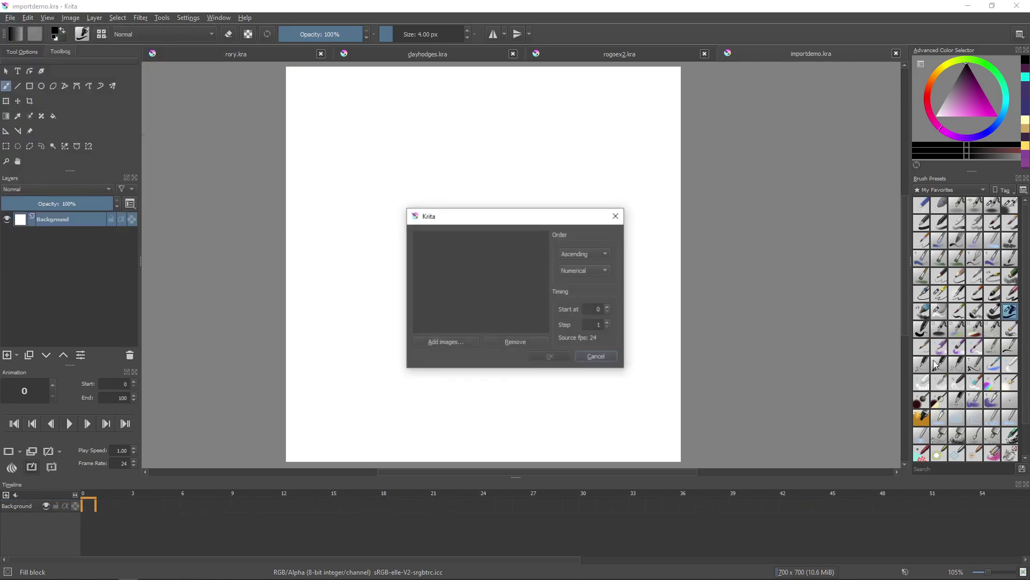
pyautogui.click(462, 342)
pyautogui.click(533, 317)
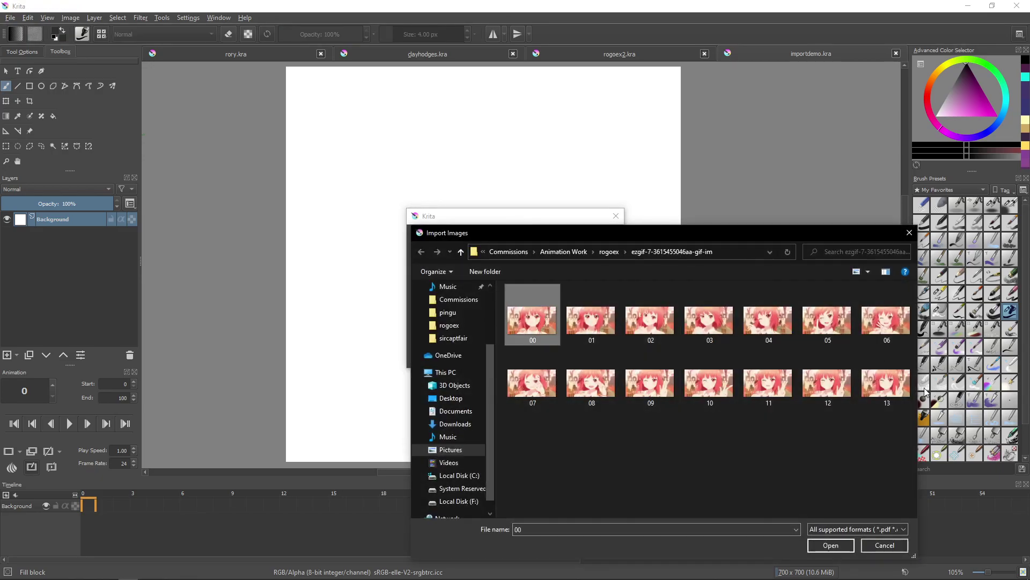
pyautogui.keyDown('shift'); pyautogui.click(886, 382); pyautogui.keyUp('shift')
pyautogui.click(830, 546)
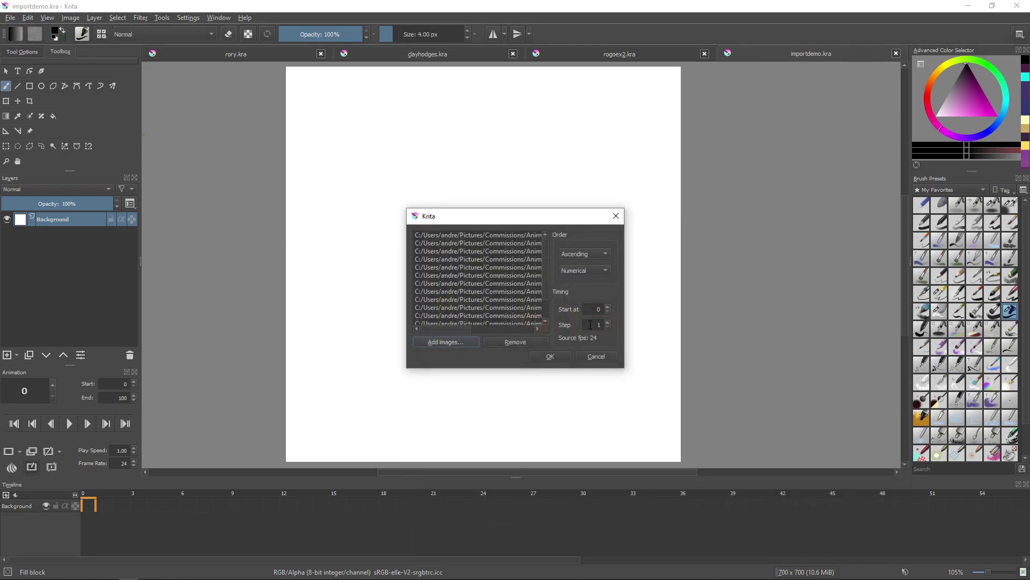
pyautogui.click(608, 321)
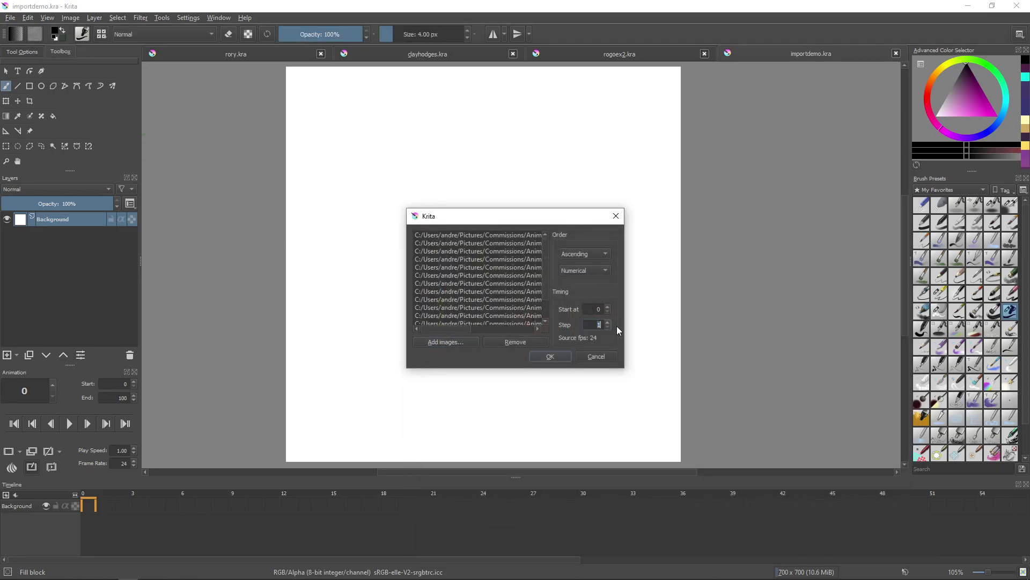
pyautogui.click(547, 357)
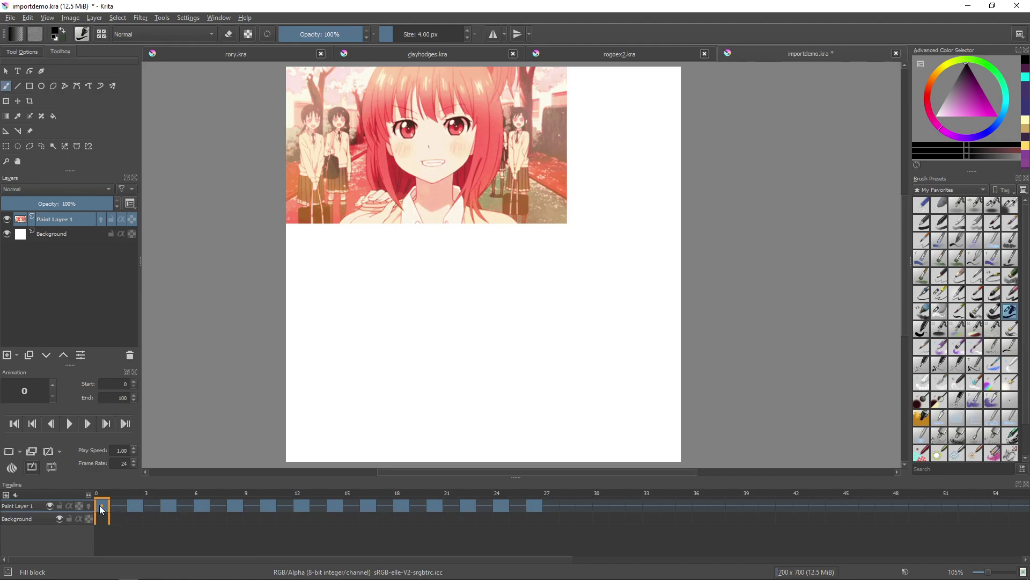
pyautogui.press('.')
pyautogui.press('space')
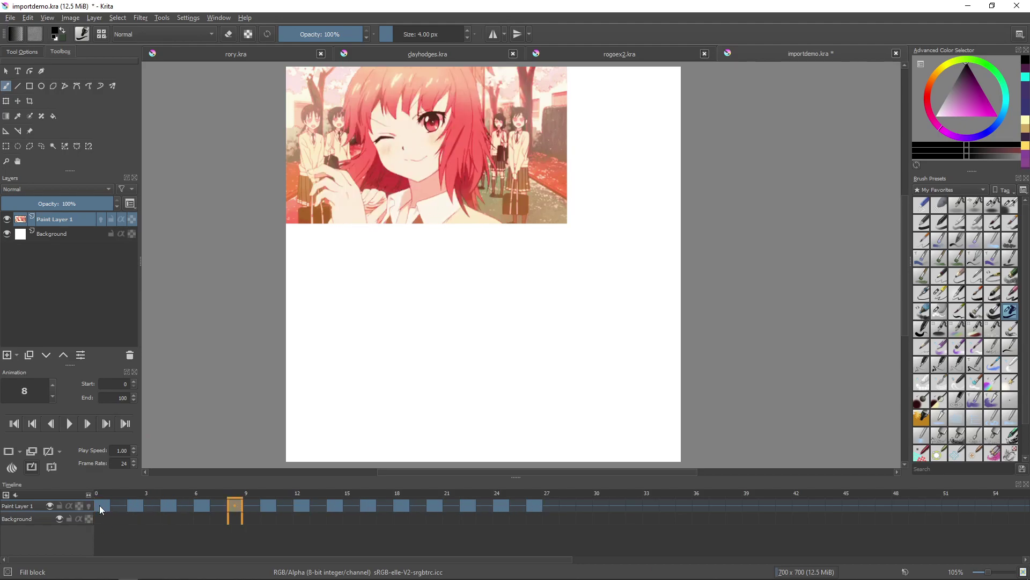
pyautogui.click(77, 424)
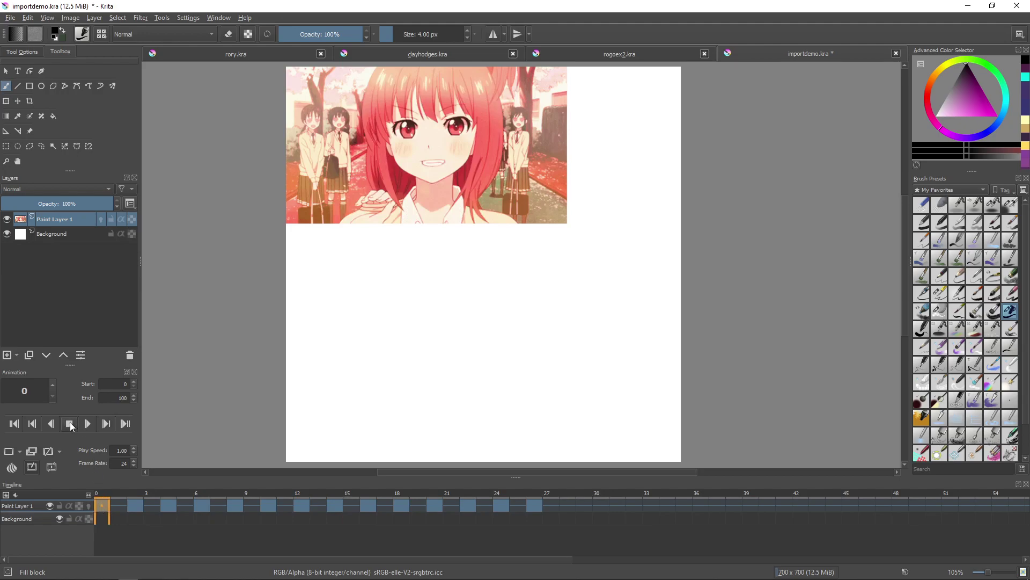
pyautogui.click(69, 421)
pyautogui.click(70, 422)
pyautogui.click(70, 424)
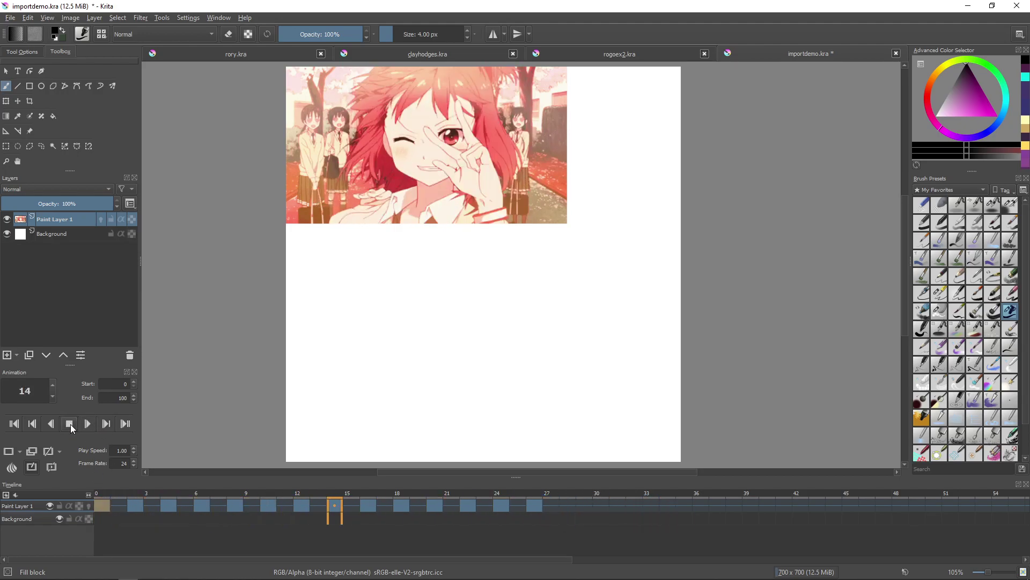
pyautogui.click(70, 424)
pyautogui.click(69, 424)
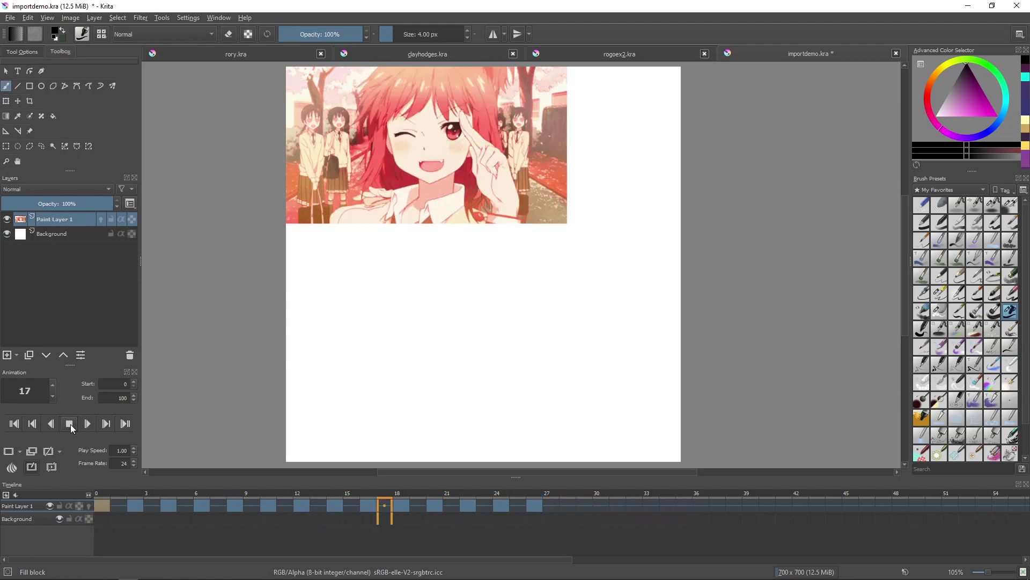
pyautogui.click(70, 424)
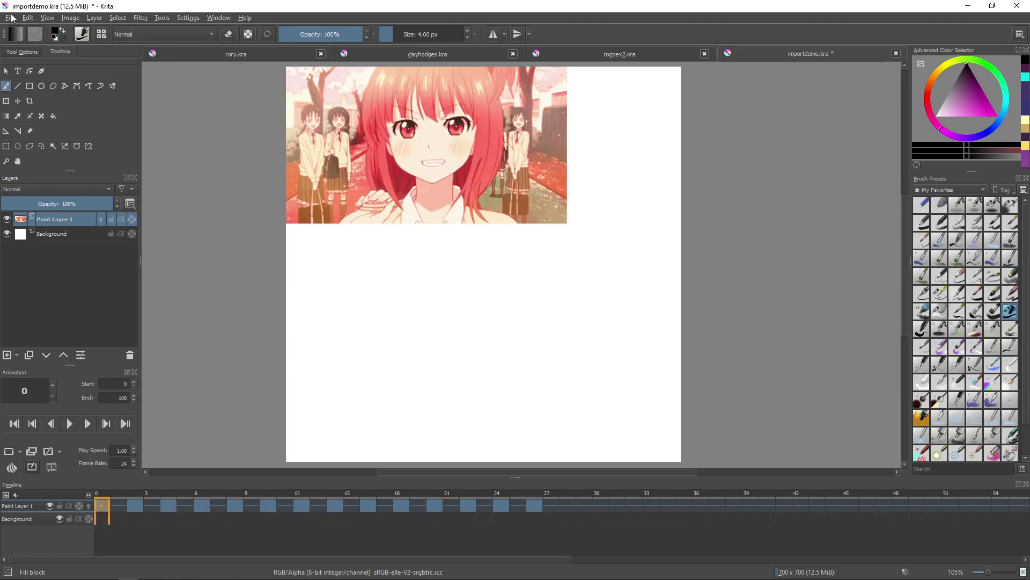